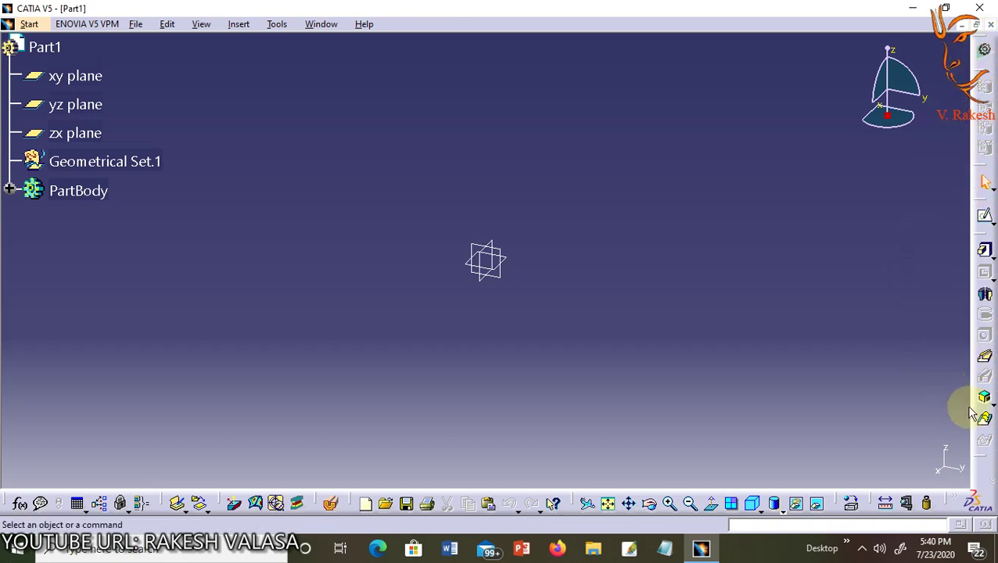
Start a new Assembly Design product from the welcome dialog and close that product document
click(238, 260)
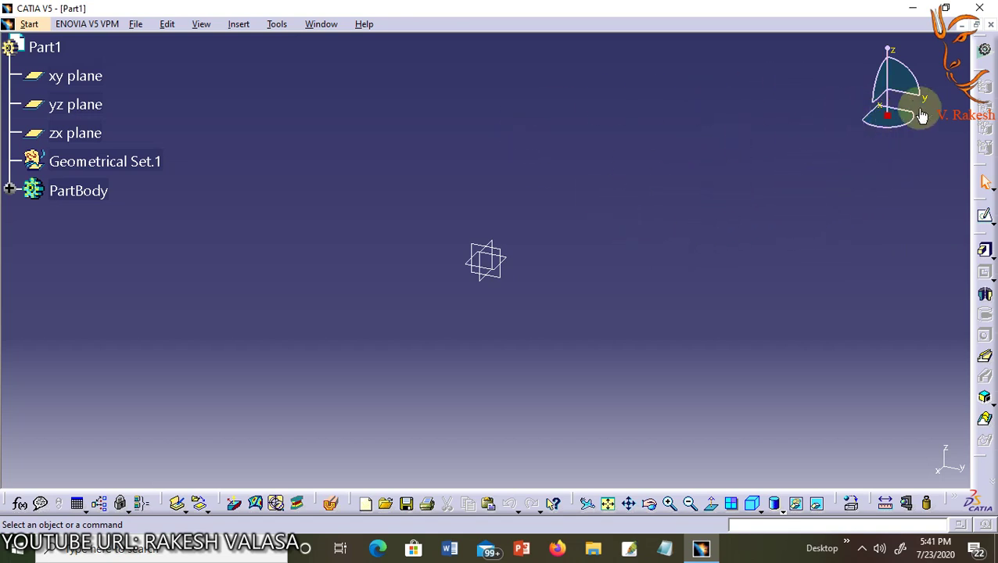
click(989, 53)
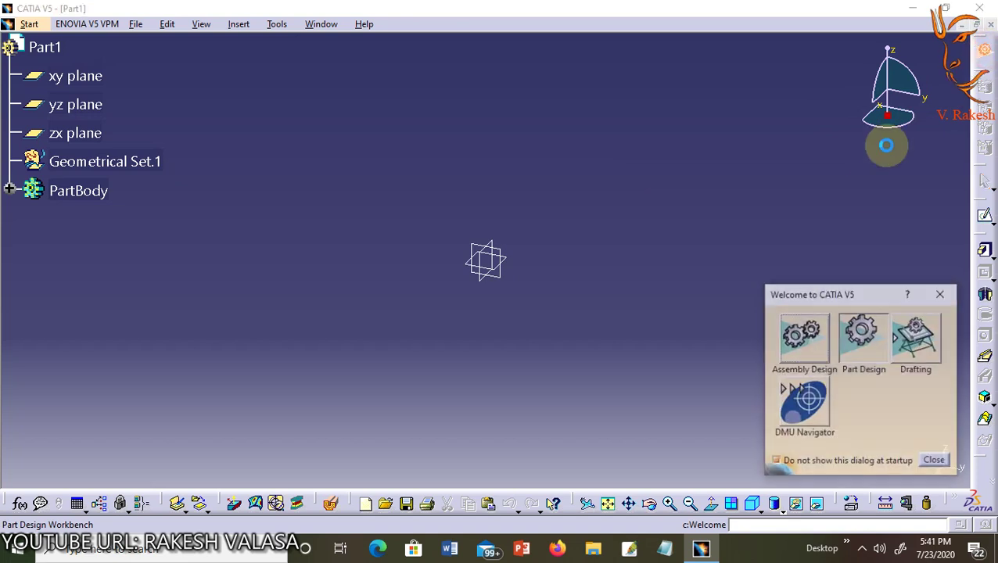
click(813, 335)
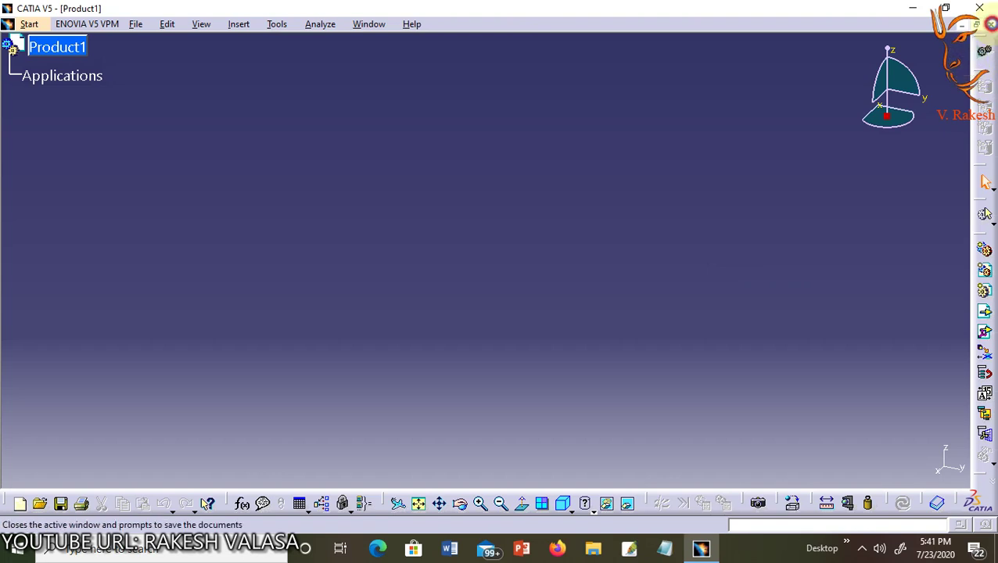
click(990, 24)
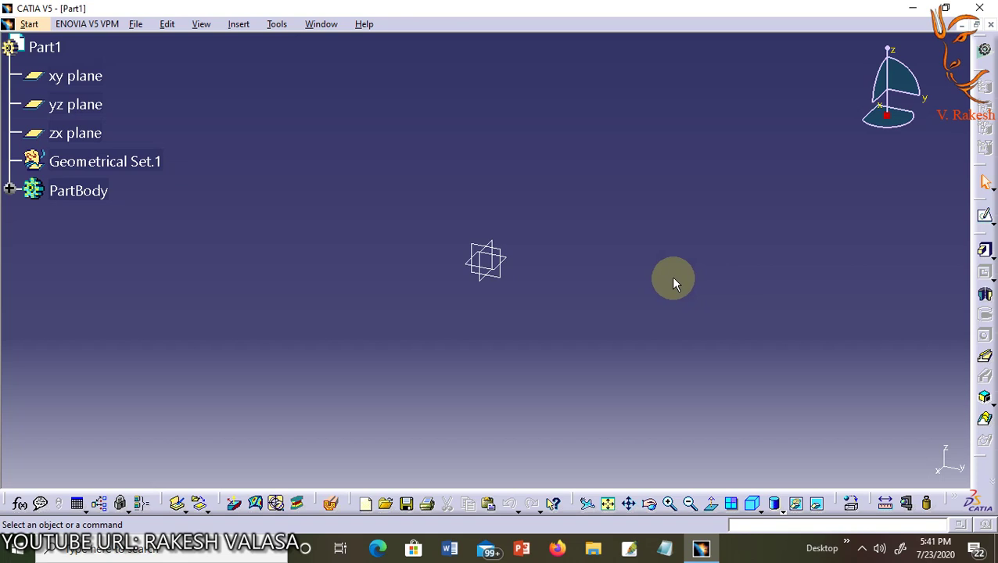
Examine which favourite workbenches the Welcome to CATIA V5 dialog offers and close the dialog
click(984, 57)
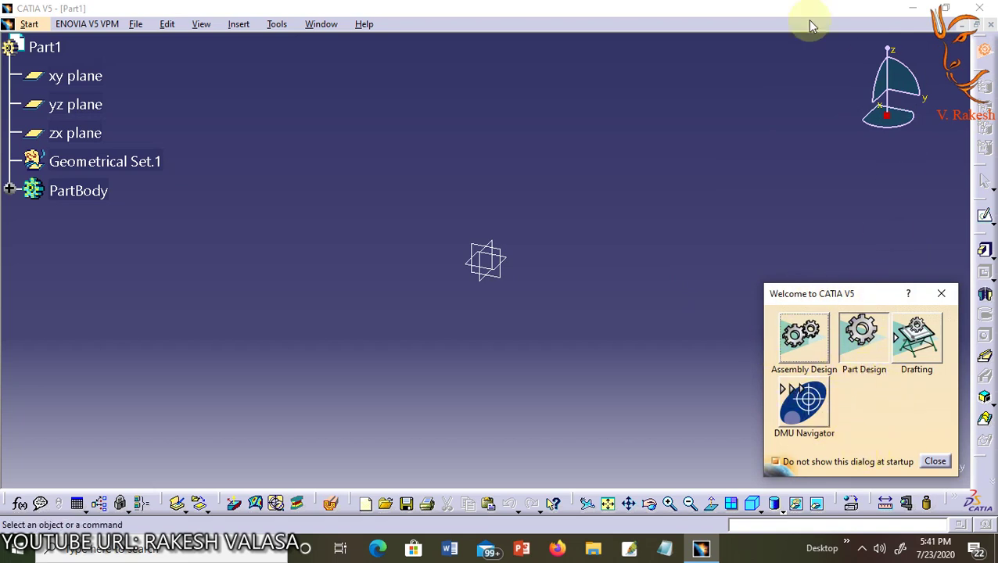
click(941, 294)
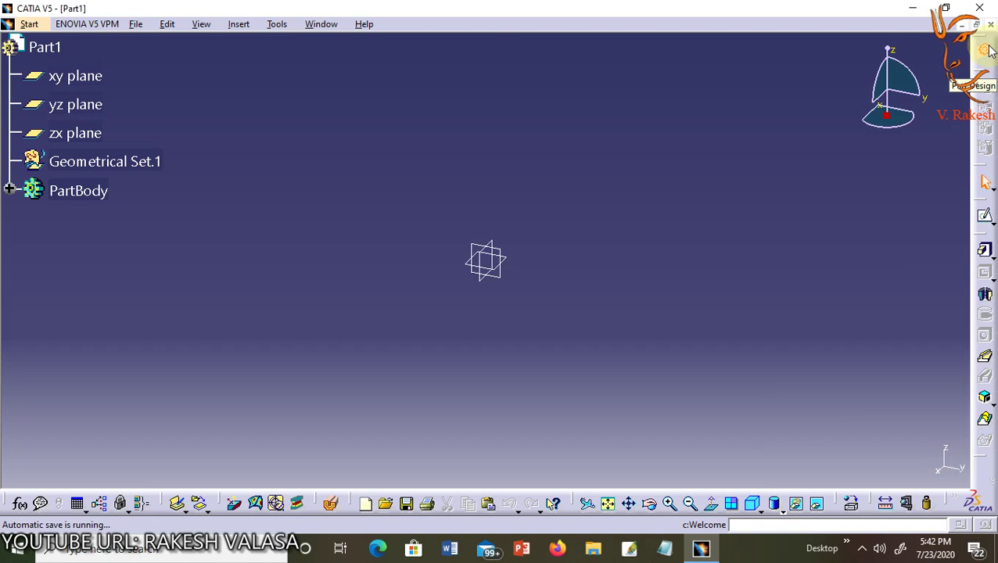
click(987, 50)
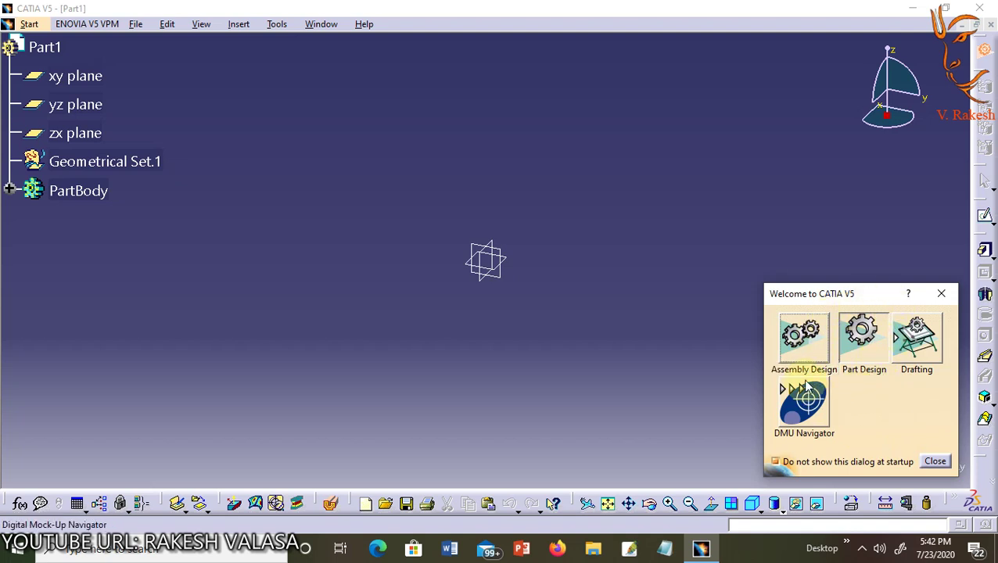
click(939, 295)
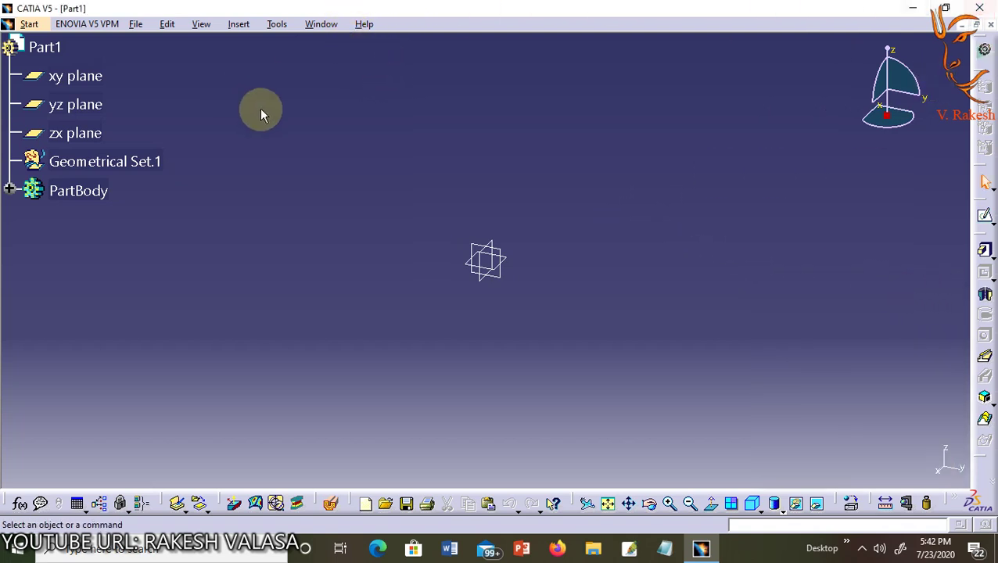
Add the Sketcher workbench to the Start menu favourites in the Customize settings
click(276, 24)
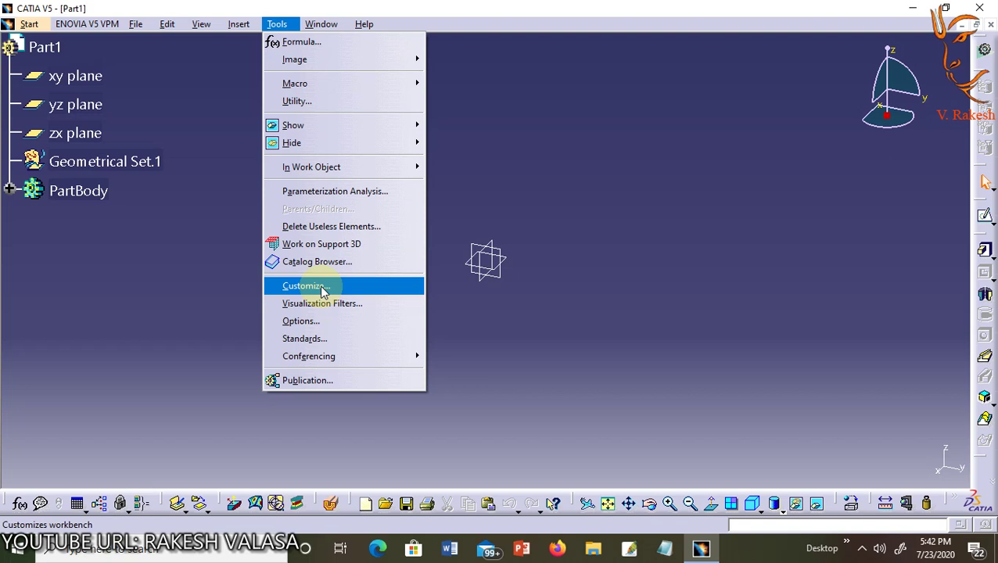
click(323, 288)
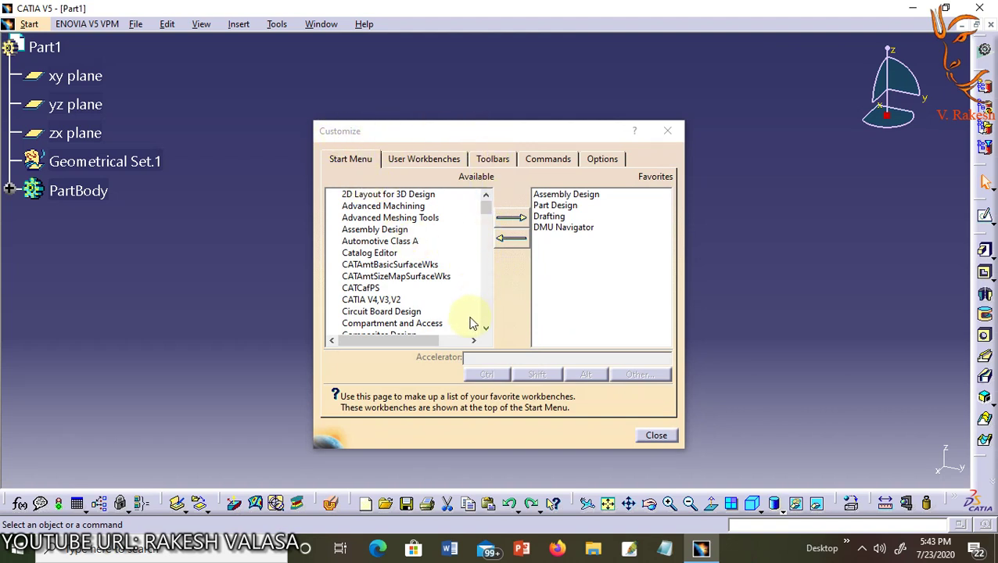
click(345, 157)
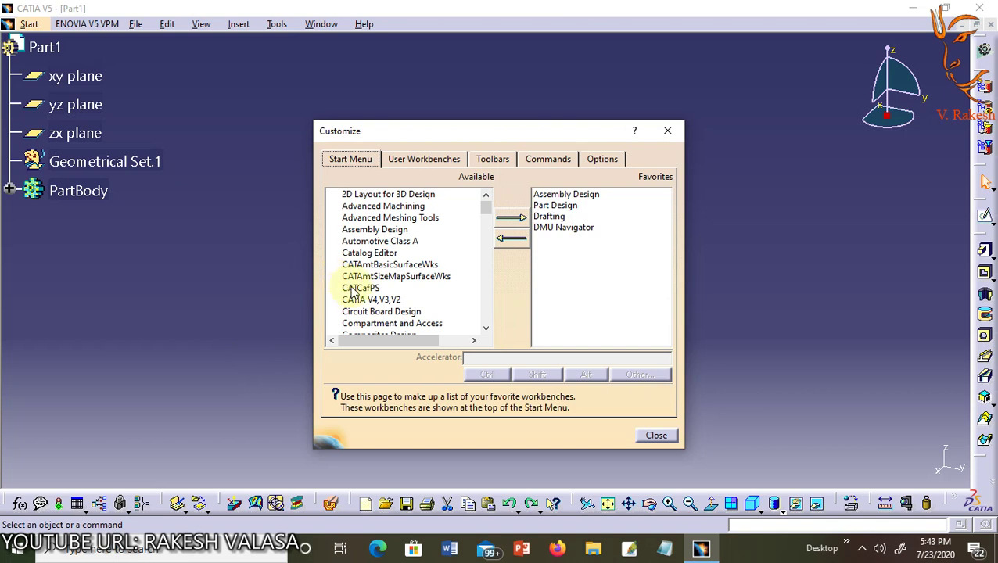
scroll(374, 262, down, 7)
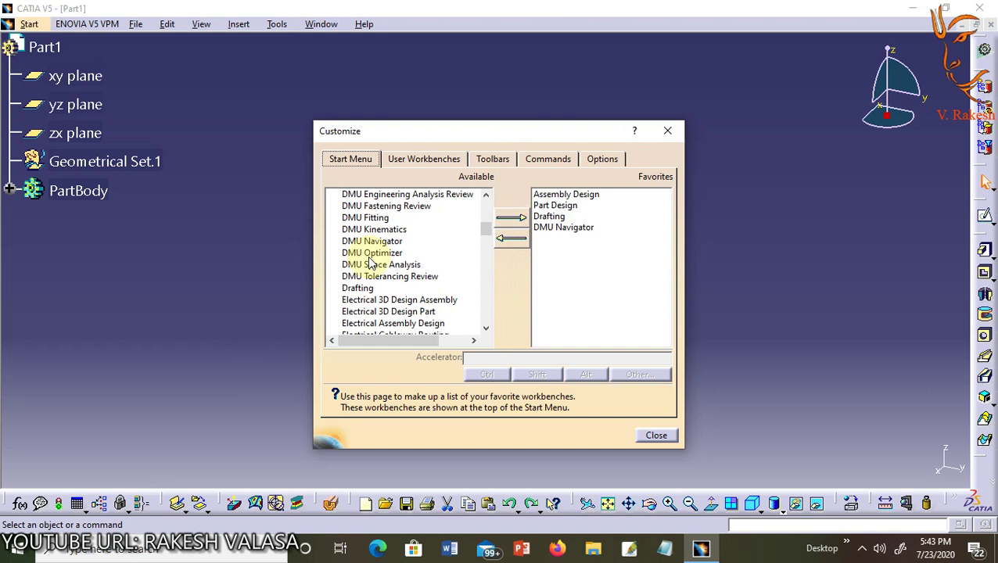
scroll(371, 264, down, 3)
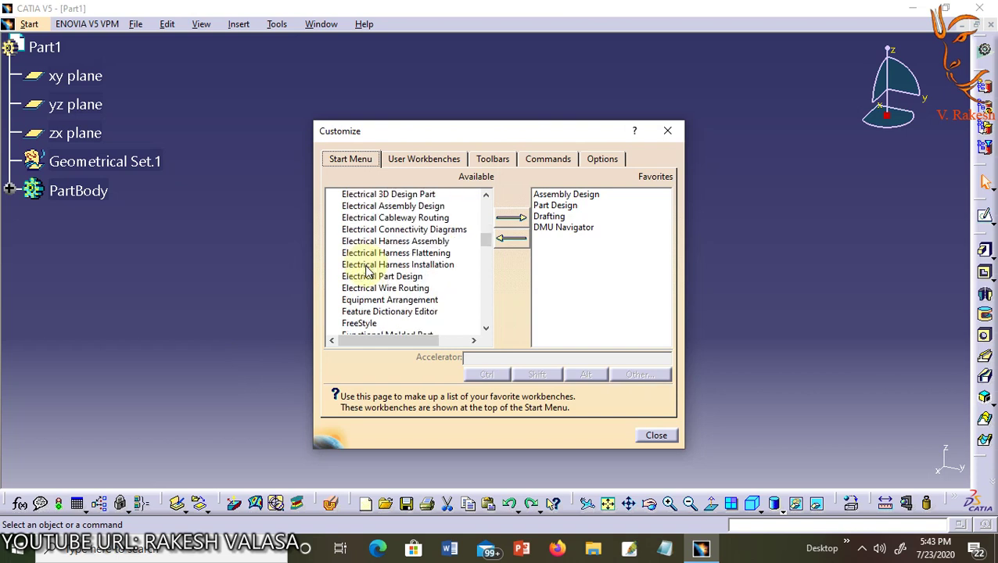
scroll(368, 272, down, 3)
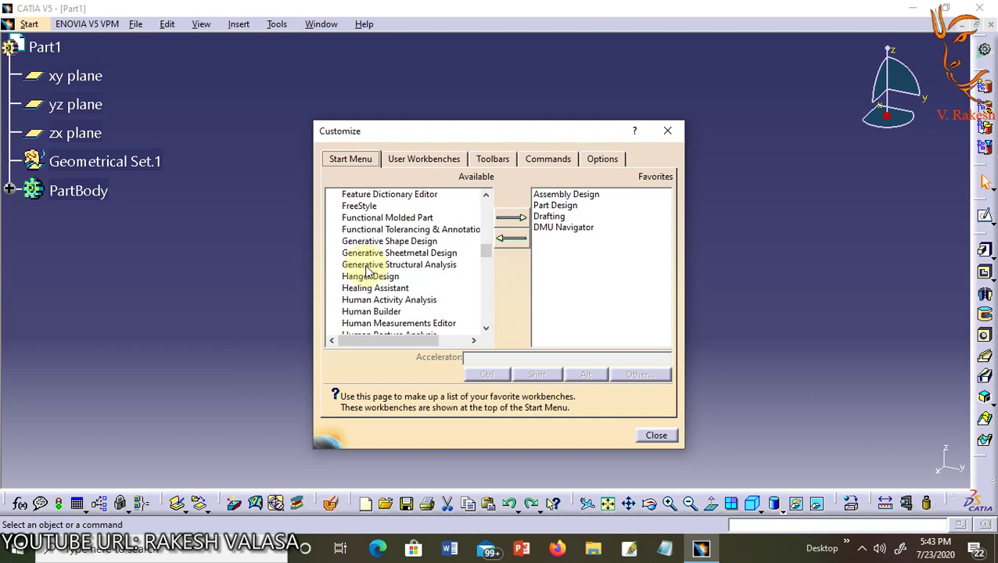
scroll(368, 272, down, 6)
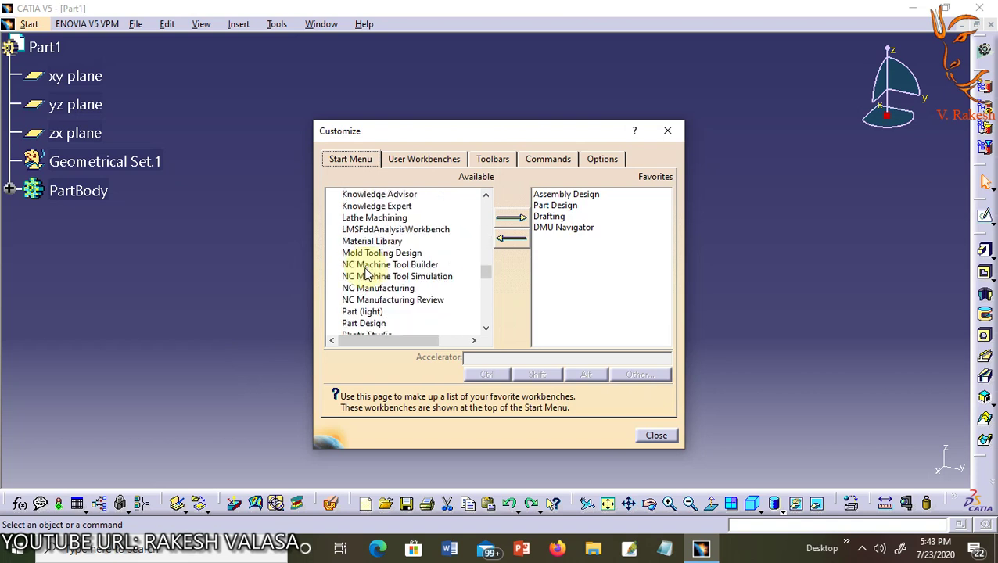
scroll(368, 274, down, 5)
scroll(366, 275, down, 4)
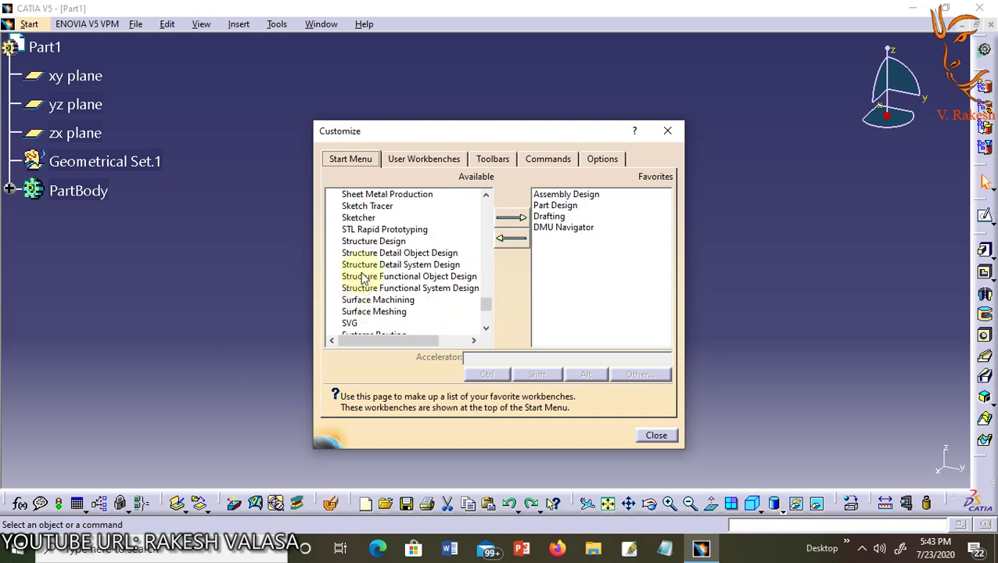
click(364, 220)
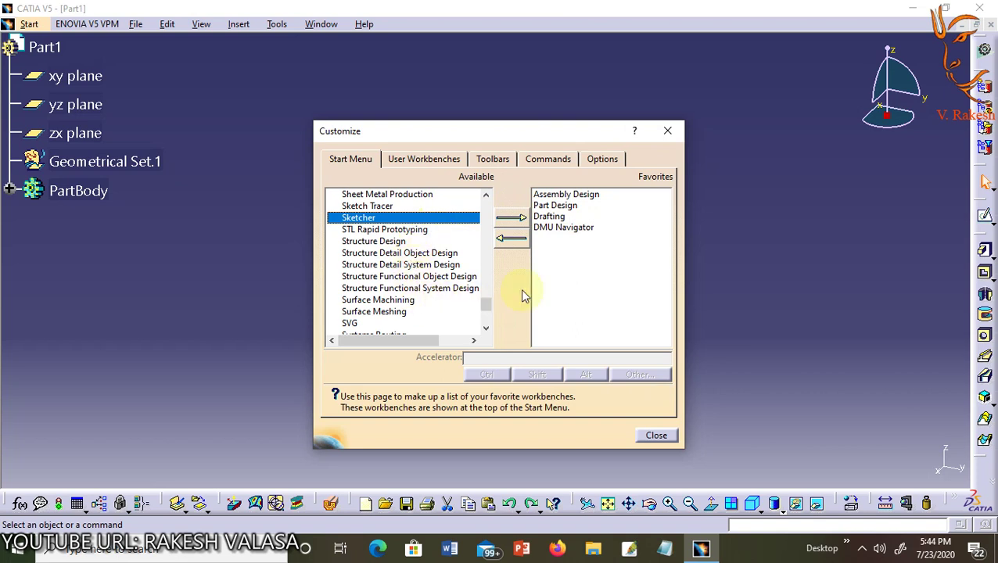
click(518, 218)
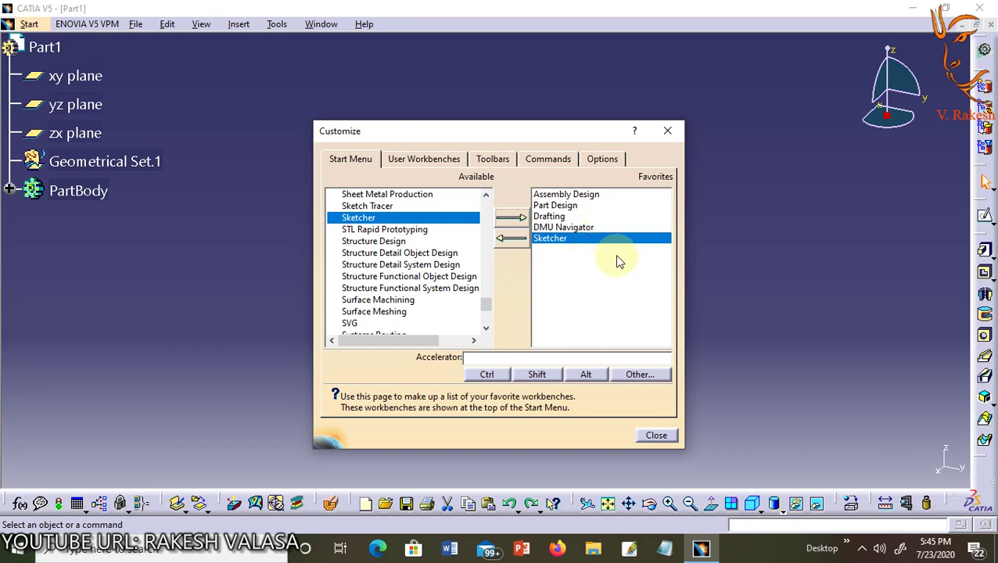
Try multiple selection of available workbenches, individually and as the range STL Rapid Prototyping to Structure Detail System Design
ctrl+click(391, 276)
ctrl+click(391, 311)
ctrl+click(383, 264)
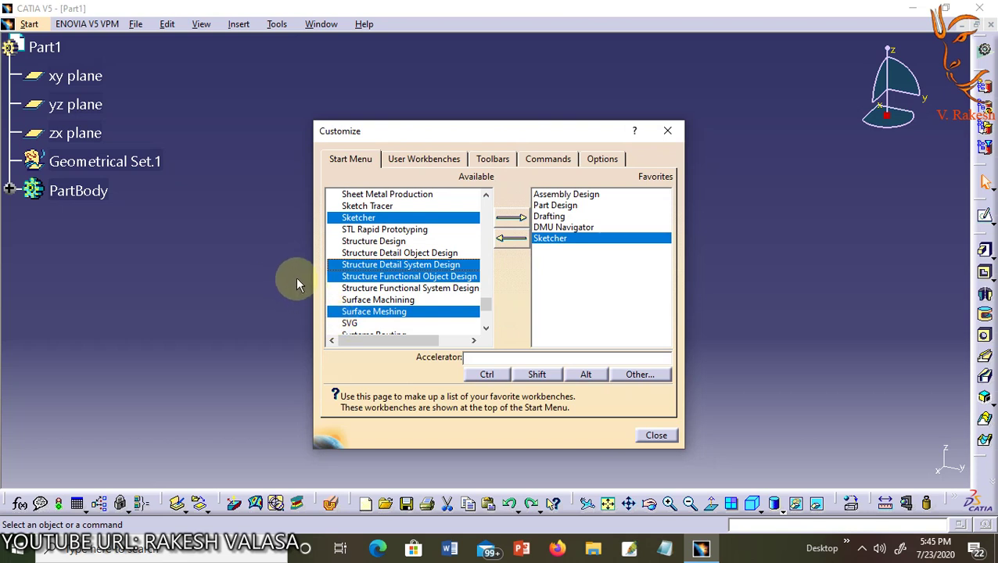
shift+click(352, 229)
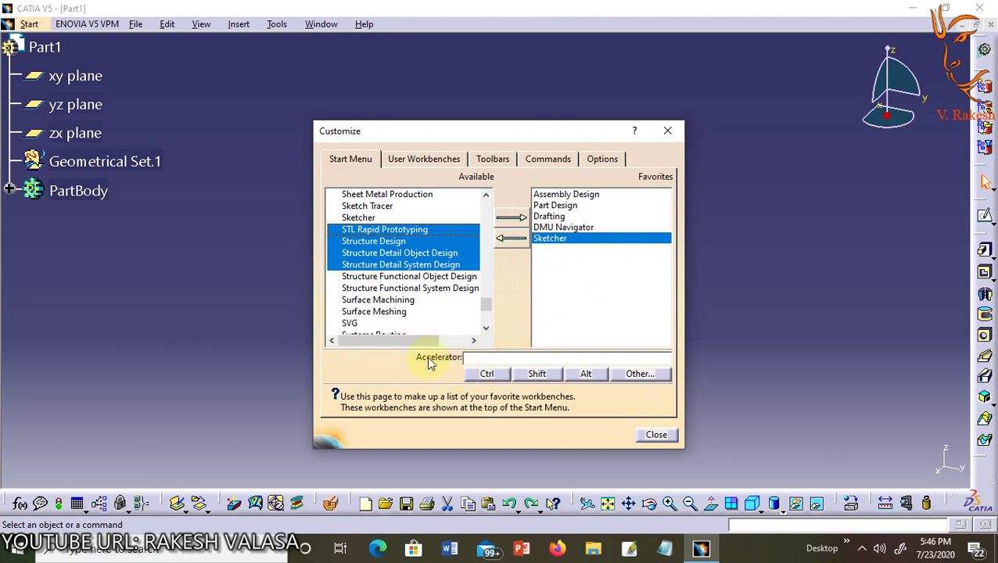
Check the keyboard accelerator of the Part Design favourite and close the Customize dialog
click(565, 206)
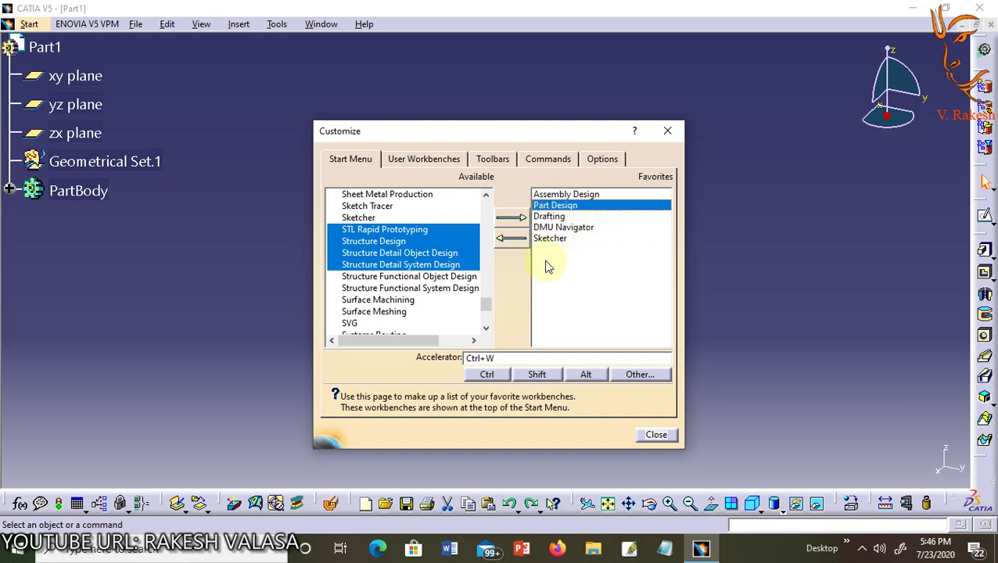
click(655, 436)
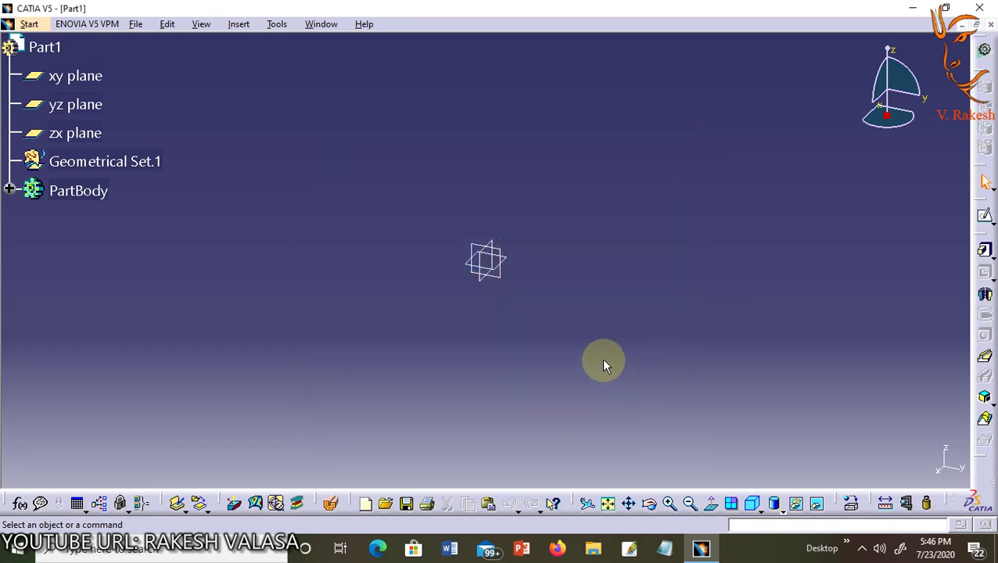
Launch the Sketcher workbench from the favourites in the welcome dialog
click(983, 51)
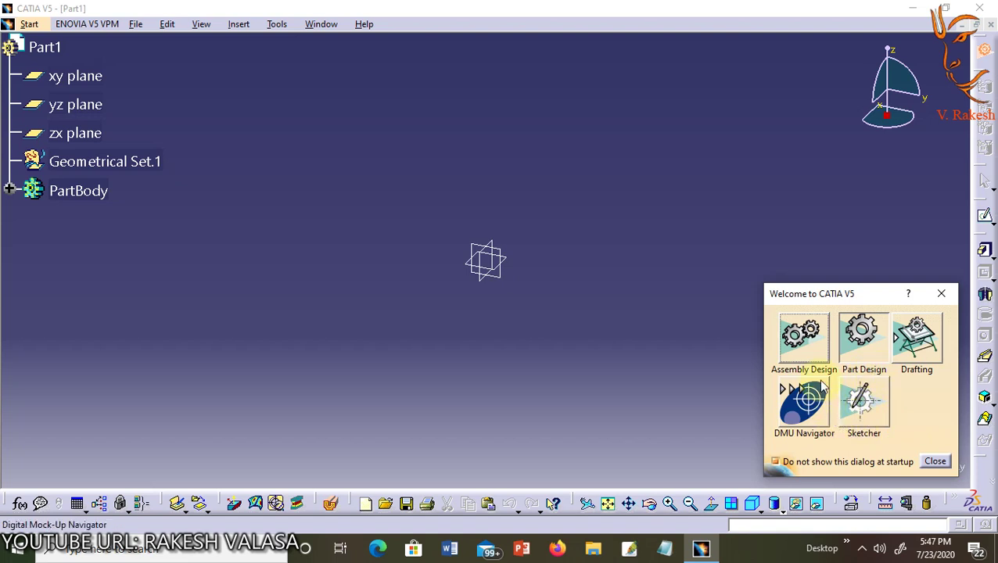
click(864, 407)
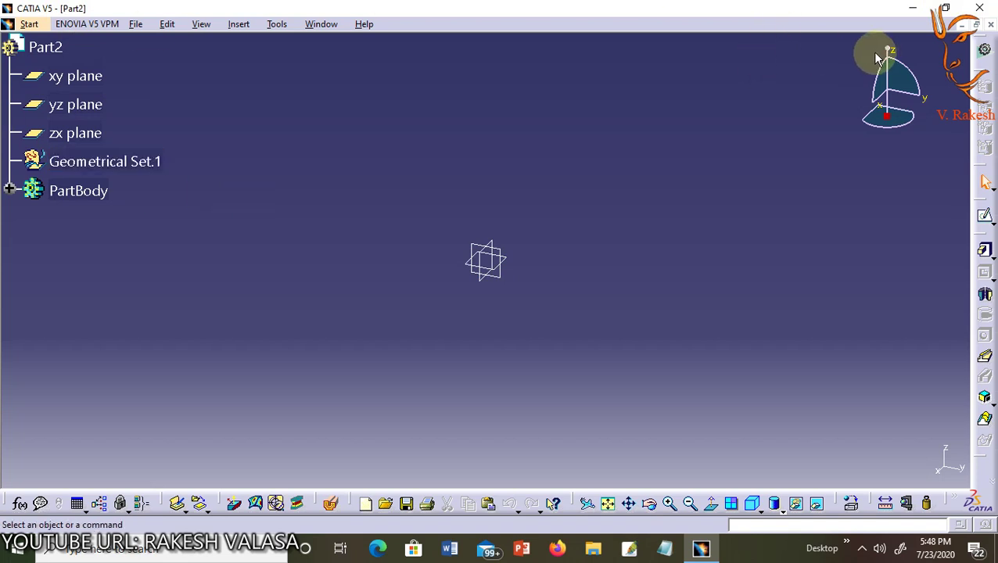
Examine the favourites in the welcome dialog and the Start menu, including the list of Mechanical Design workbenches
click(986, 53)
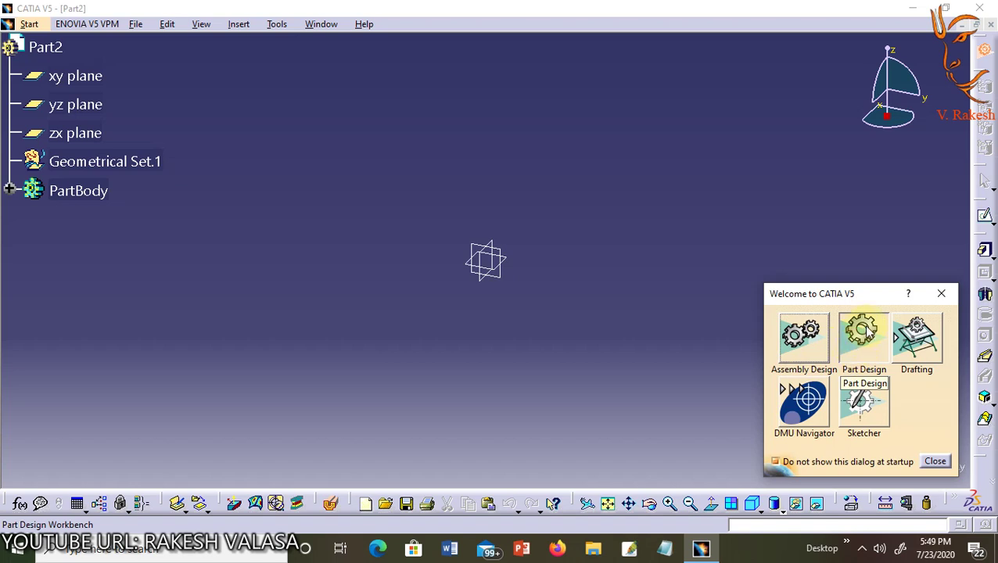
click(942, 293)
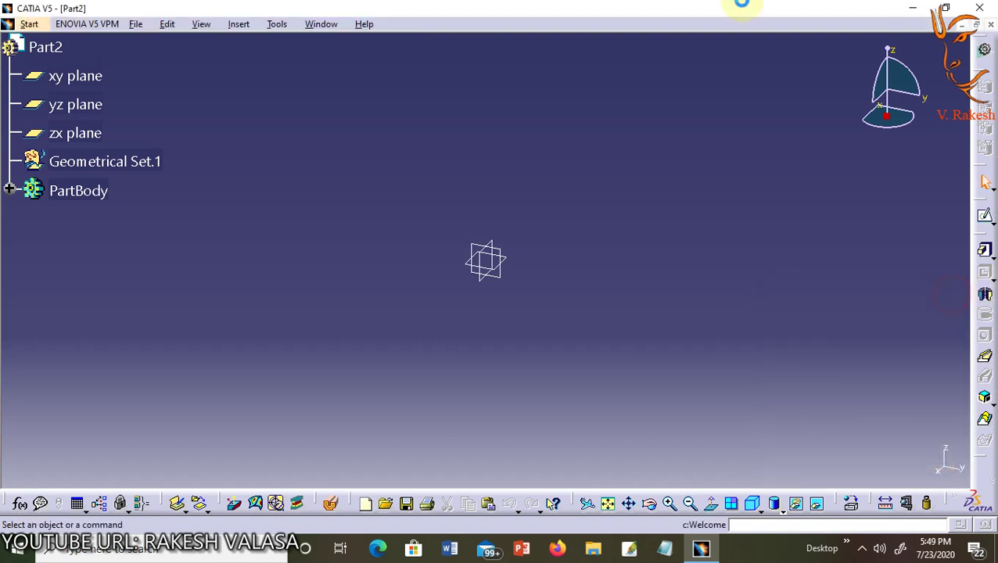
click(29, 23)
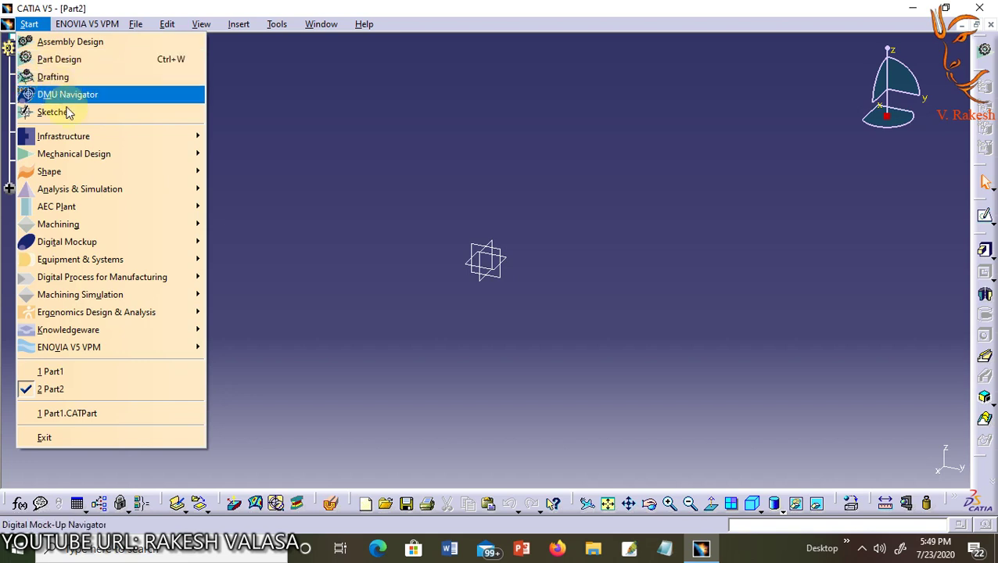
mouse_move(162, 158)
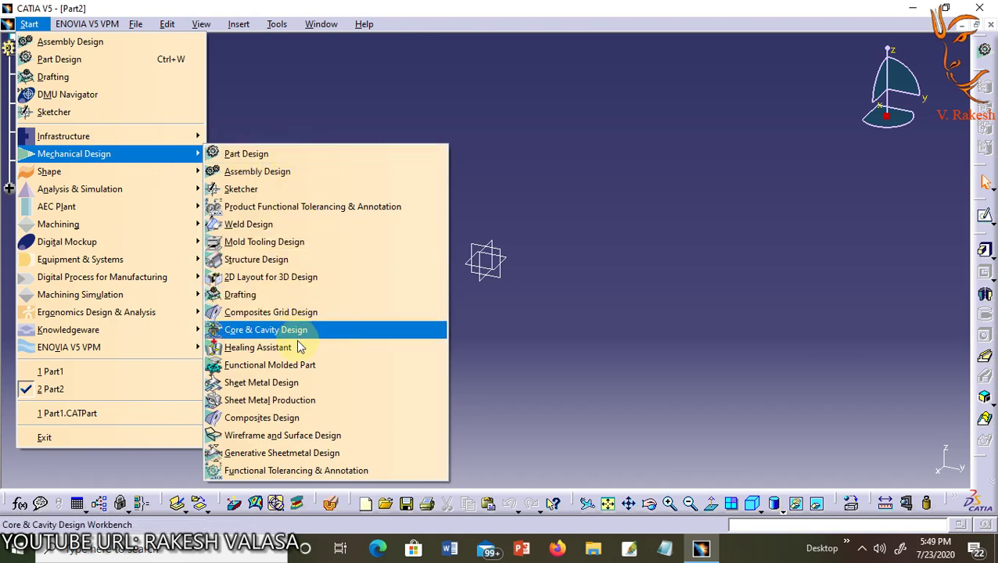
click(512, 106)
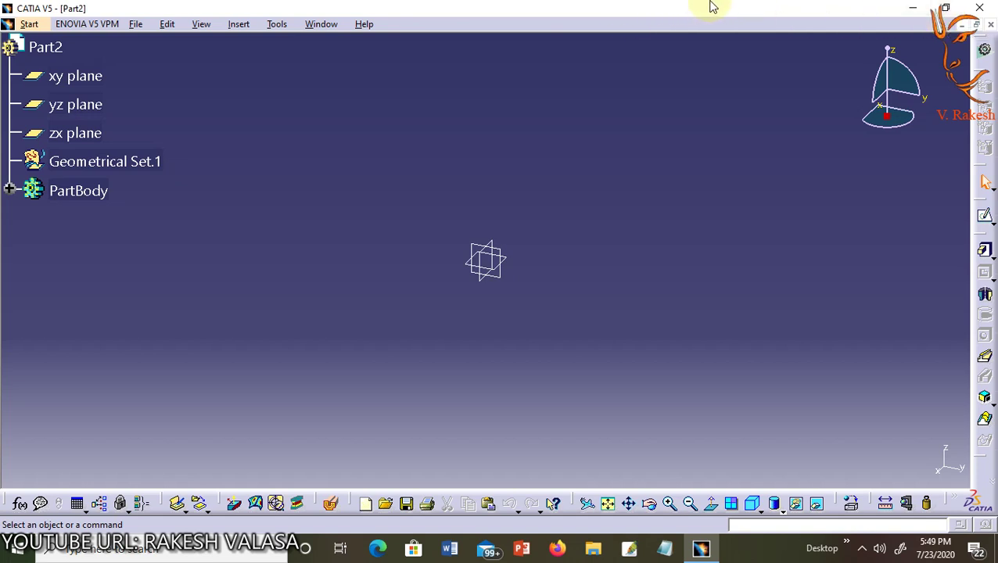
Minimize and restore the whole application window, and do the same with the Part2 document window
click(914, 8)
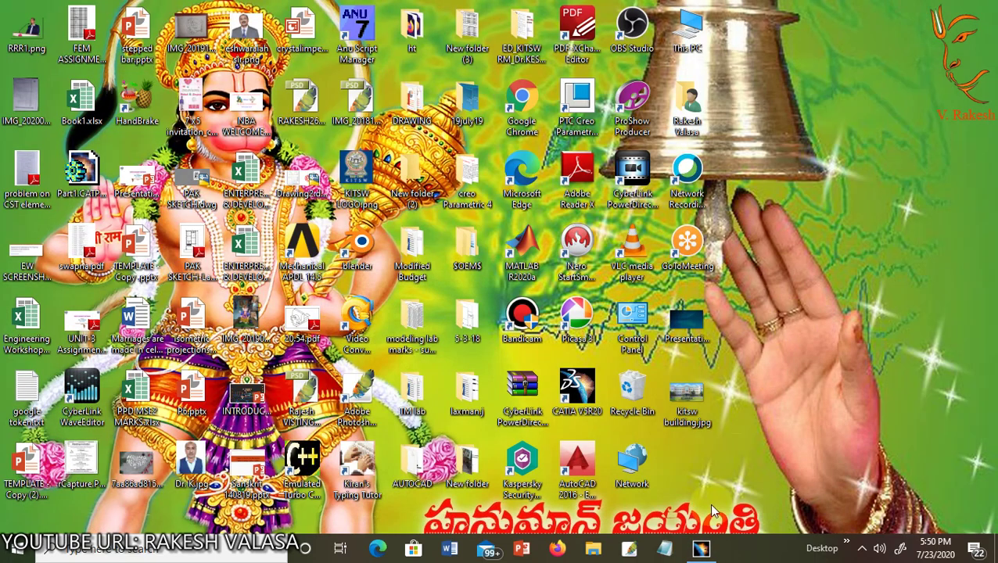
click(701, 548)
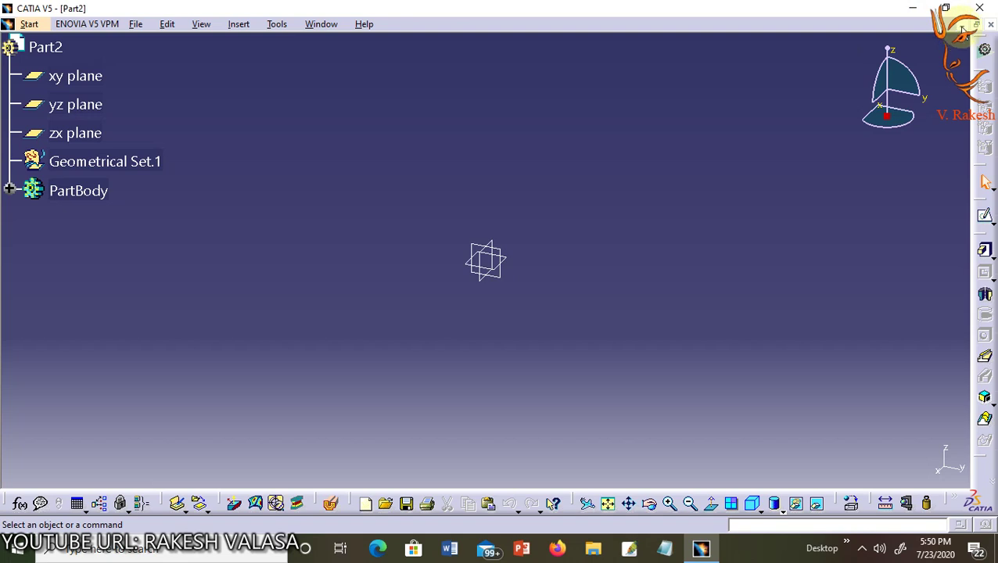
click(961, 26)
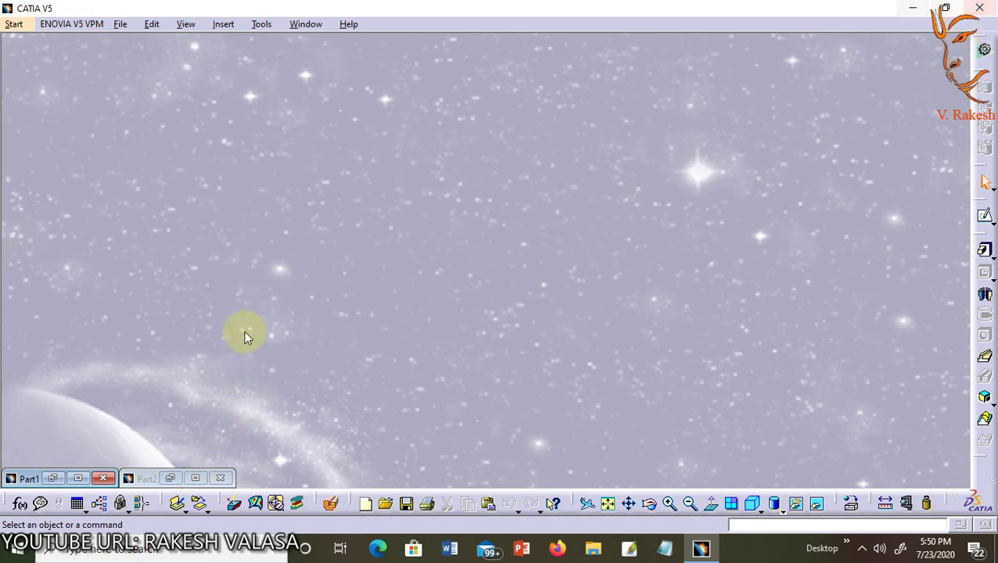
click(167, 479)
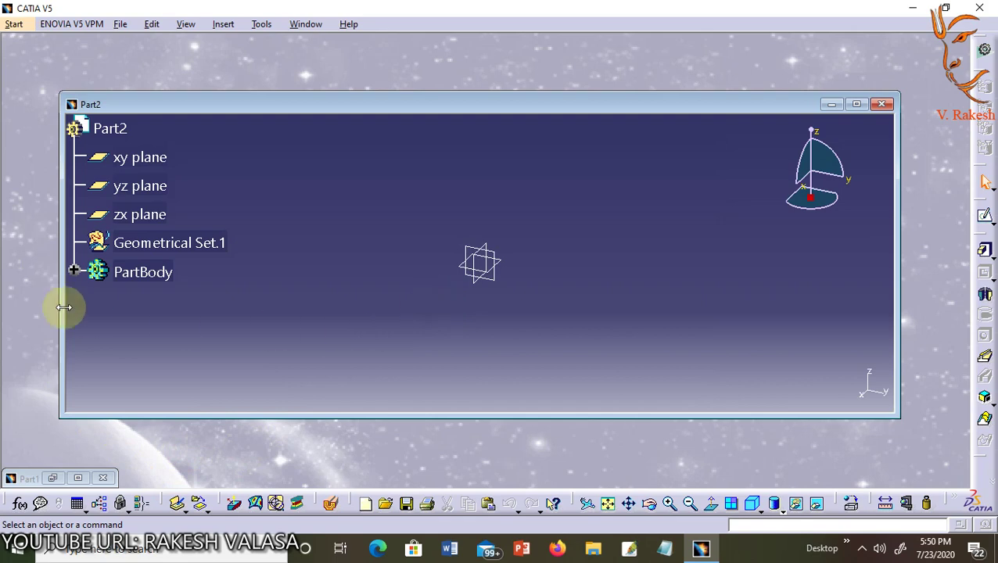
click(856, 105)
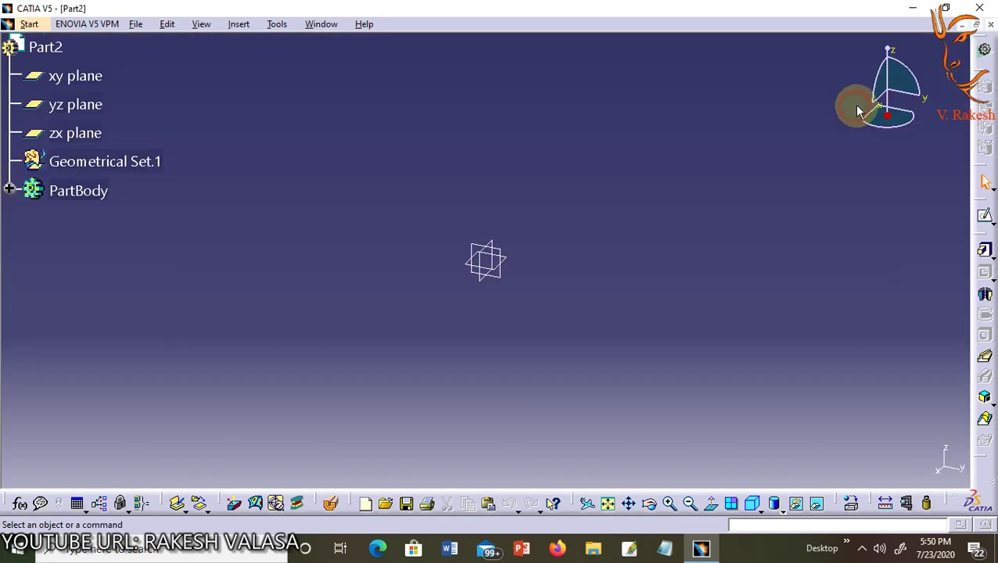
Toggle the Part2 window between floating and maximized size, and close the Part2 document
click(976, 26)
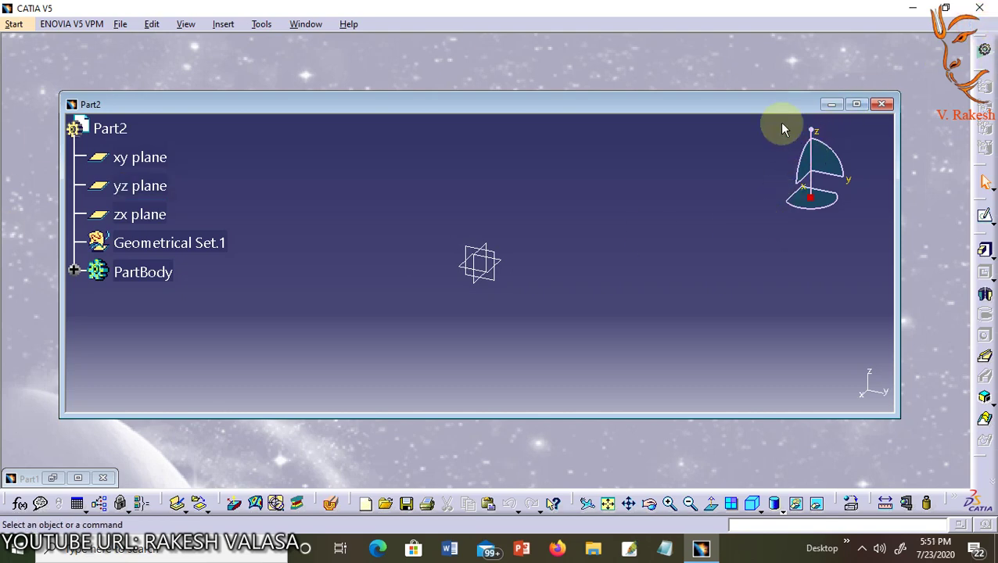
click(856, 104)
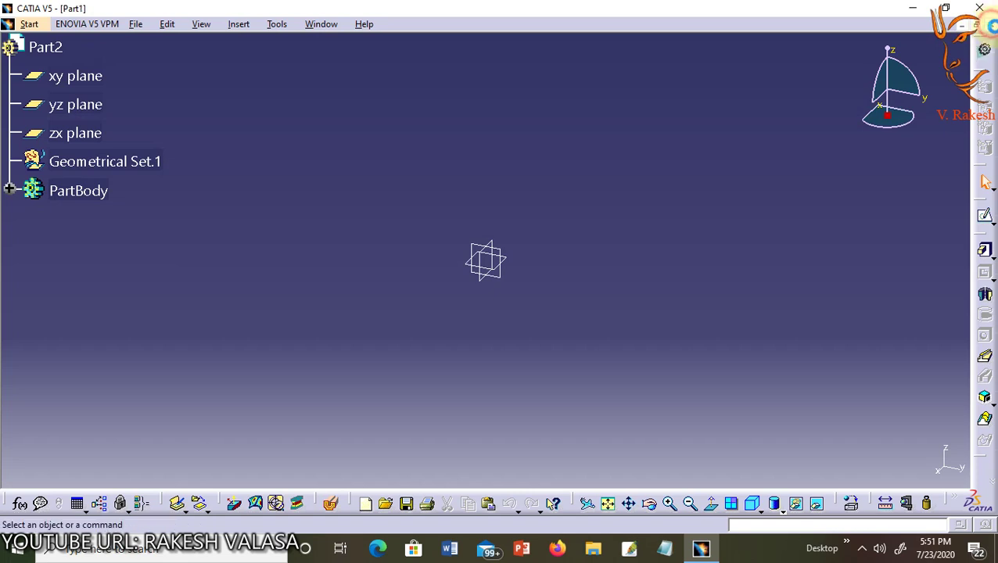
click(991, 25)
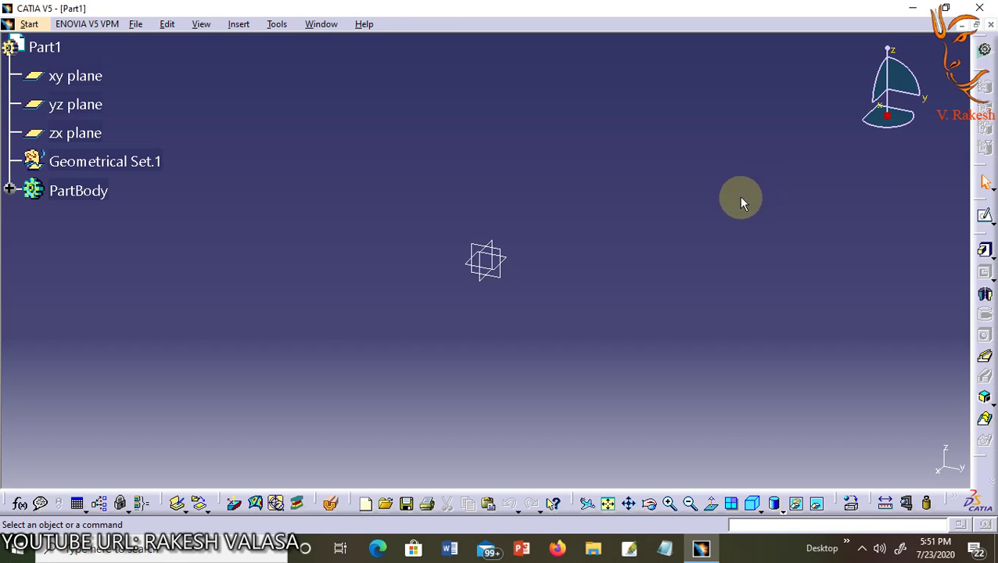